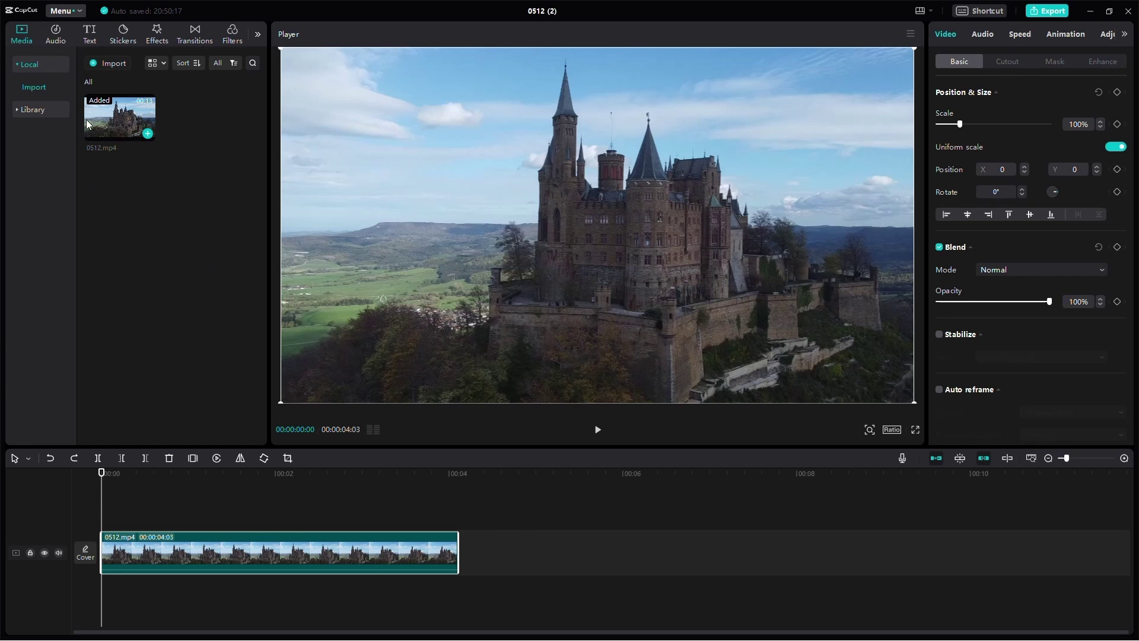
# Preview the castle clip, rewind to its start, and add a Position & Size keyframe there
pyautogui.press('space')
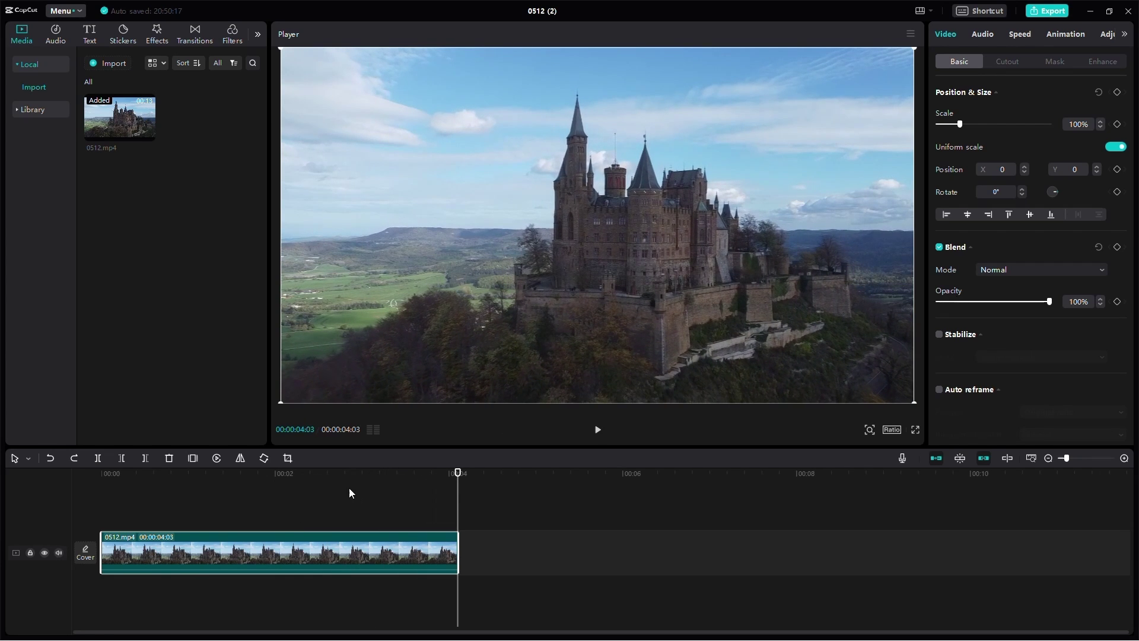
pyautogui.moveTo(311, 477); pyautogui.dragTo(101, 473)
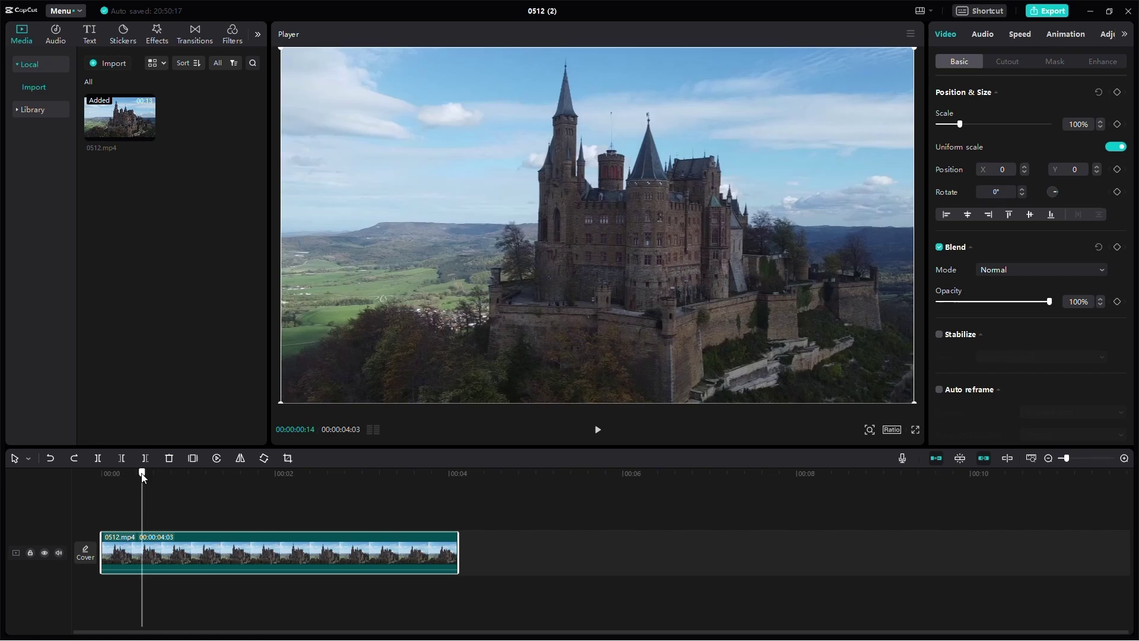
pyautogui.moveTo(141, 473)
pyautogui.mouseDown()
pyautogui.moveTo(414, 479)
pyautogui.moveTo(101, 473)
pyautogui.mouseUp()
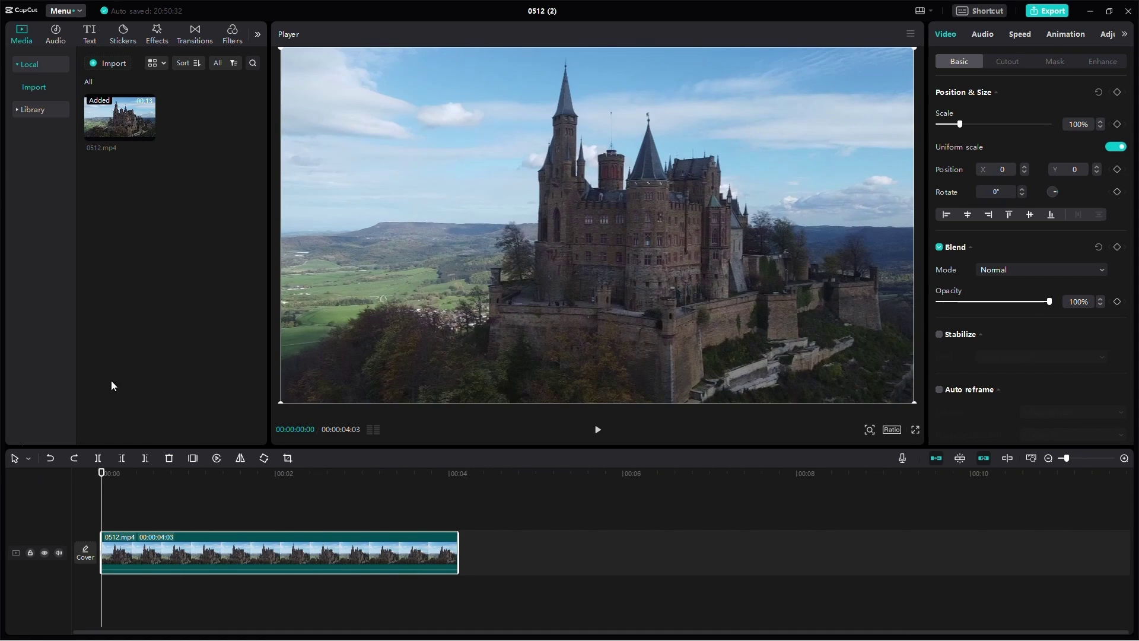
pyautogui.click(1117, 91)
# At the clip's last frame, keyframe a 124% scale shifted left and up (X -43, Y -12)
pyautogui.moveTo(444, 476); pyautogui.dragTo(460, 476)
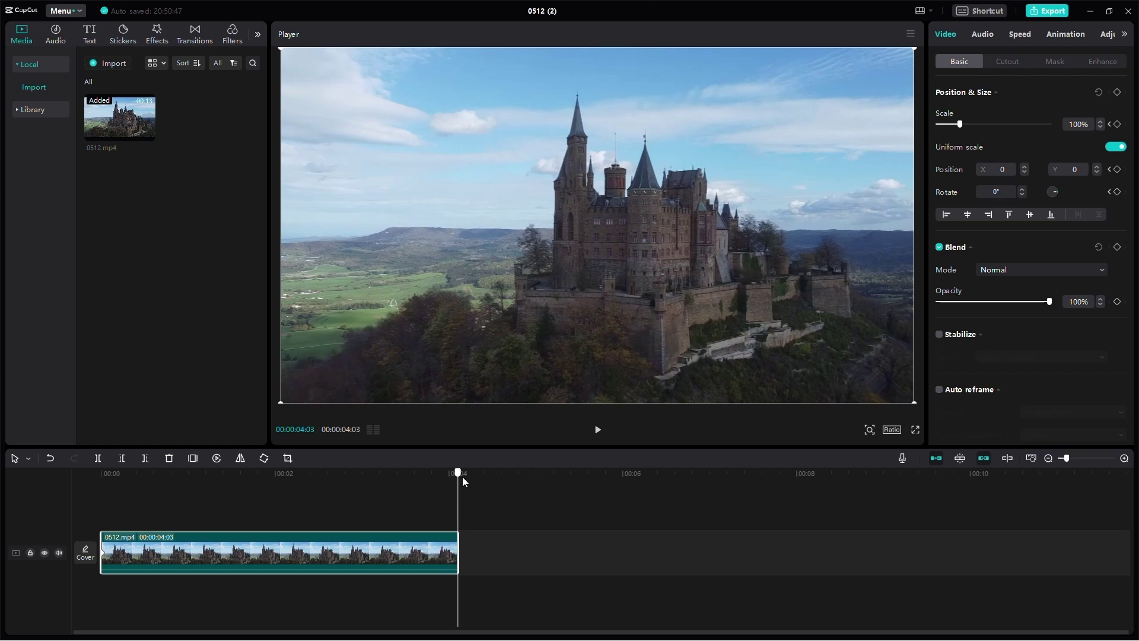
pyautogui.click(1117, 124)
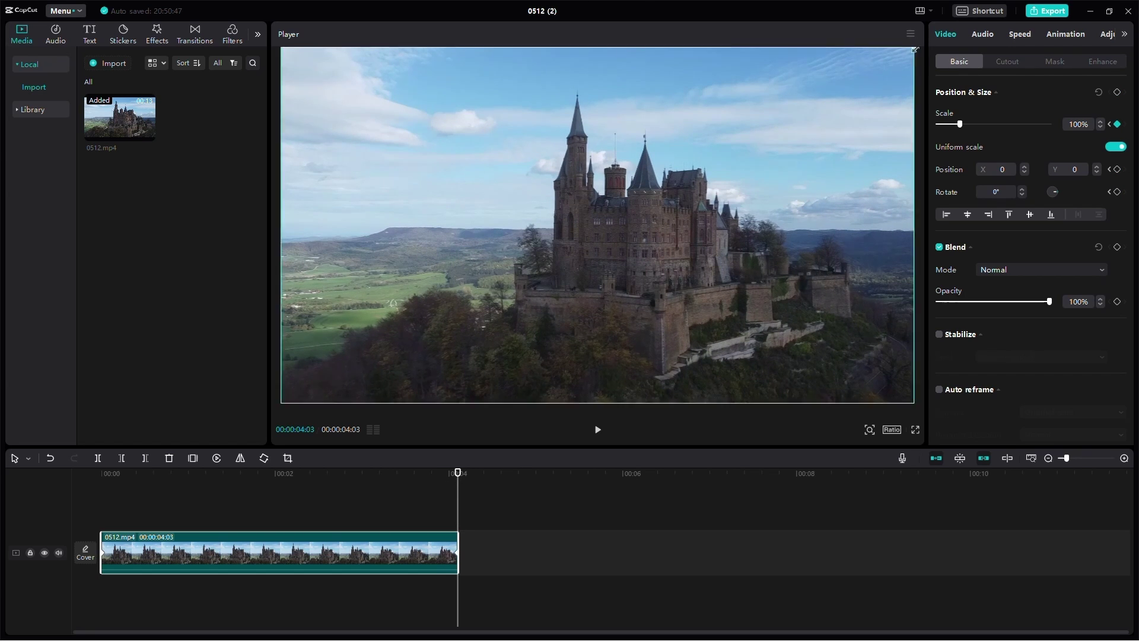
pyautogui.scroll(4, 791, 145)
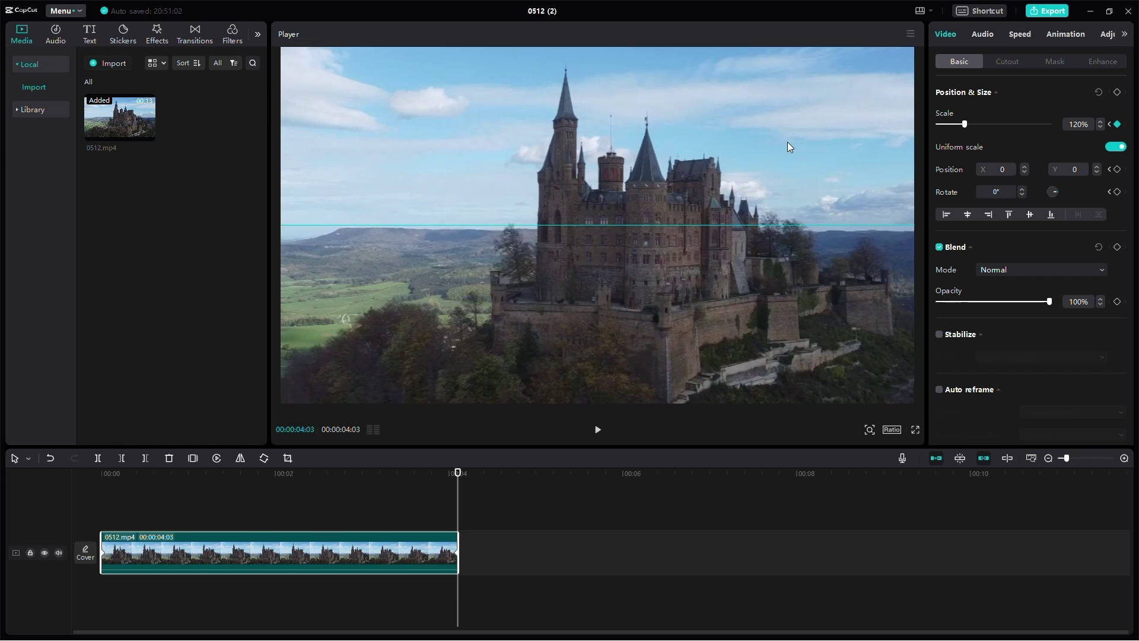
pyautogui.moveTo(791, 143); pyautogui.dragTo(829, 185)
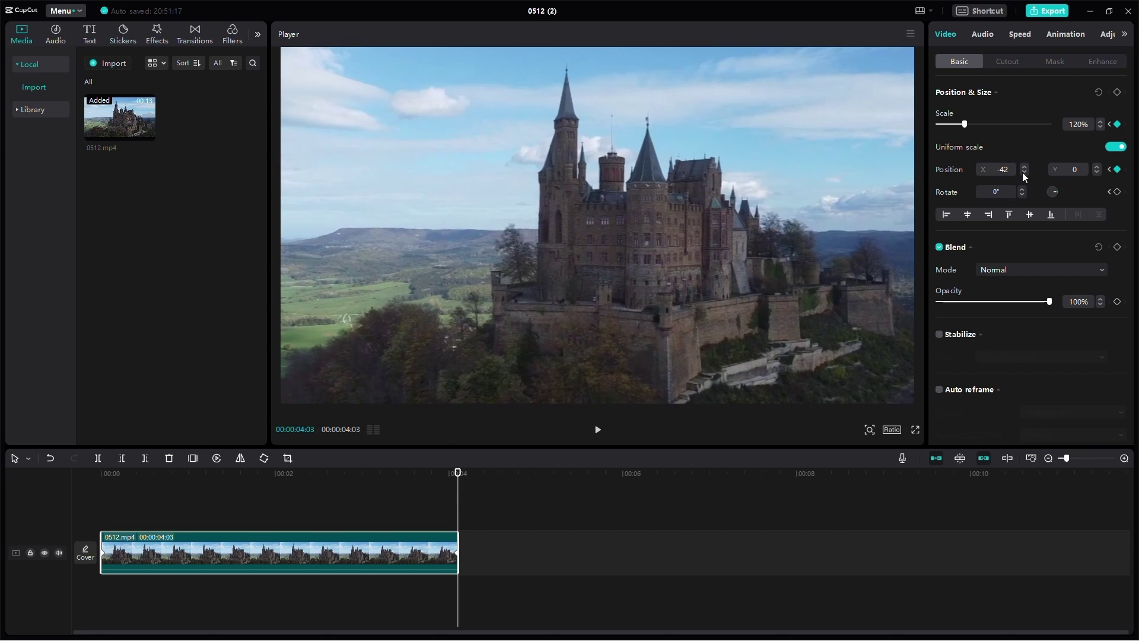
pyautogui.click(105, 472)
pyautogui.click(402, 472)
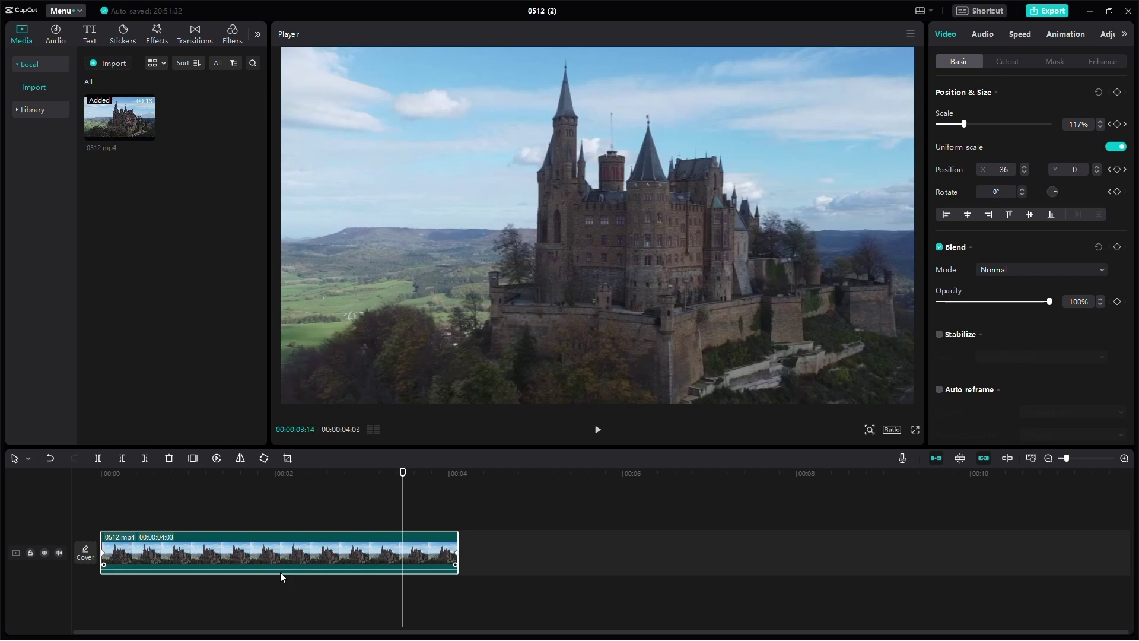
pyautogui.click(481, 472)
pyautogui.click(106, 473)
pyautogui.click(457, 473)
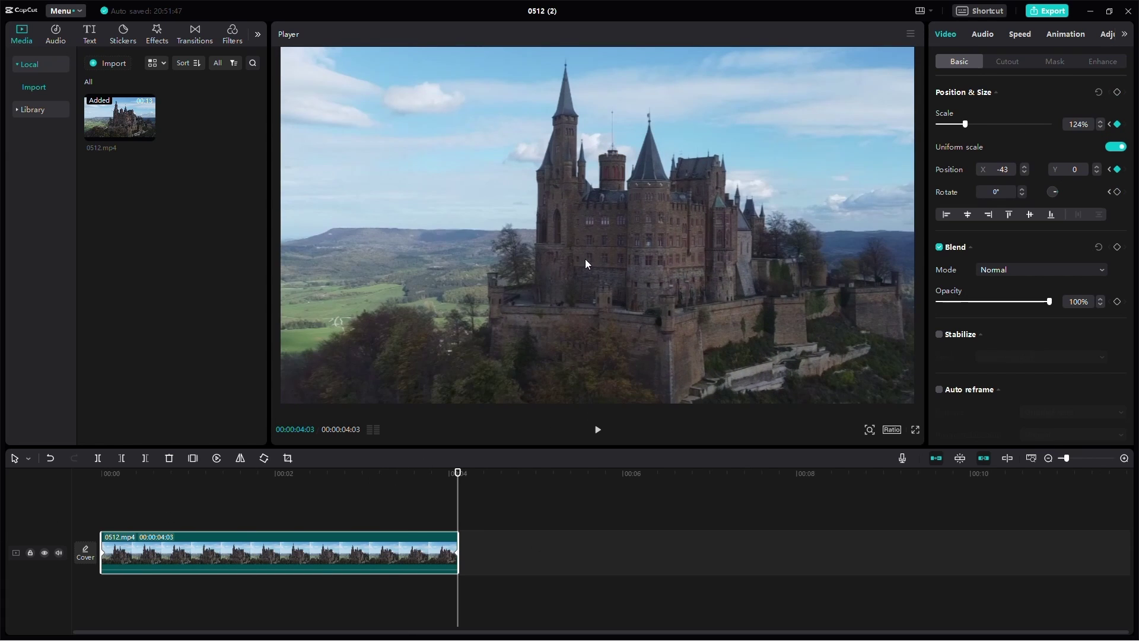
# Preview the zoom animation, replaying it from the clip's start
pyautogui.press('space')
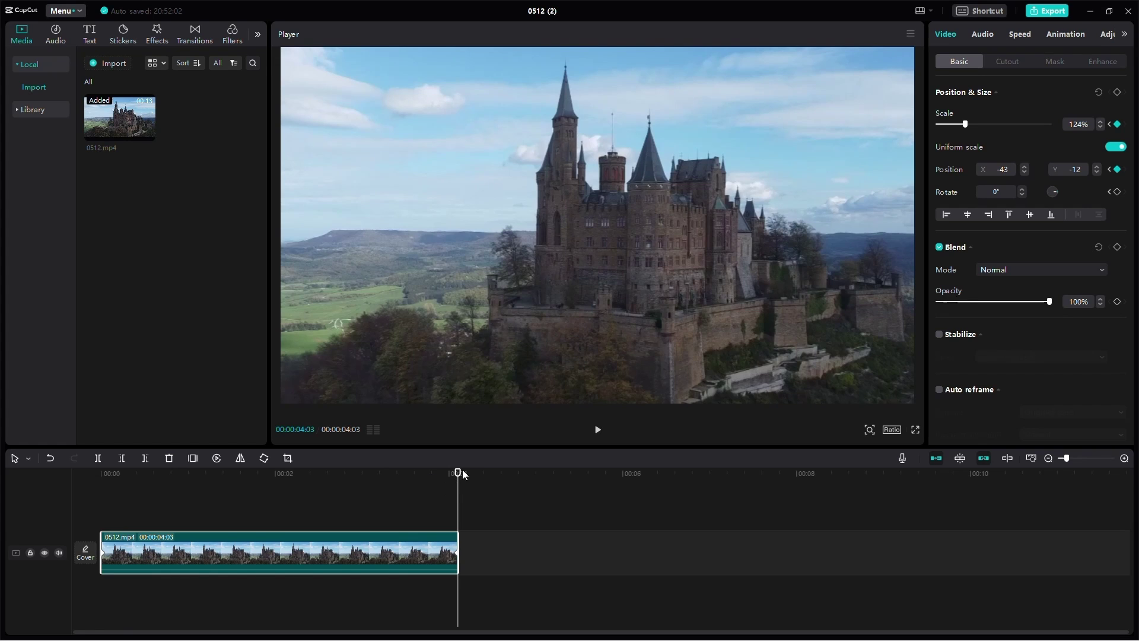
pyautogui.click(104, 472)
pyautogui.press('space')
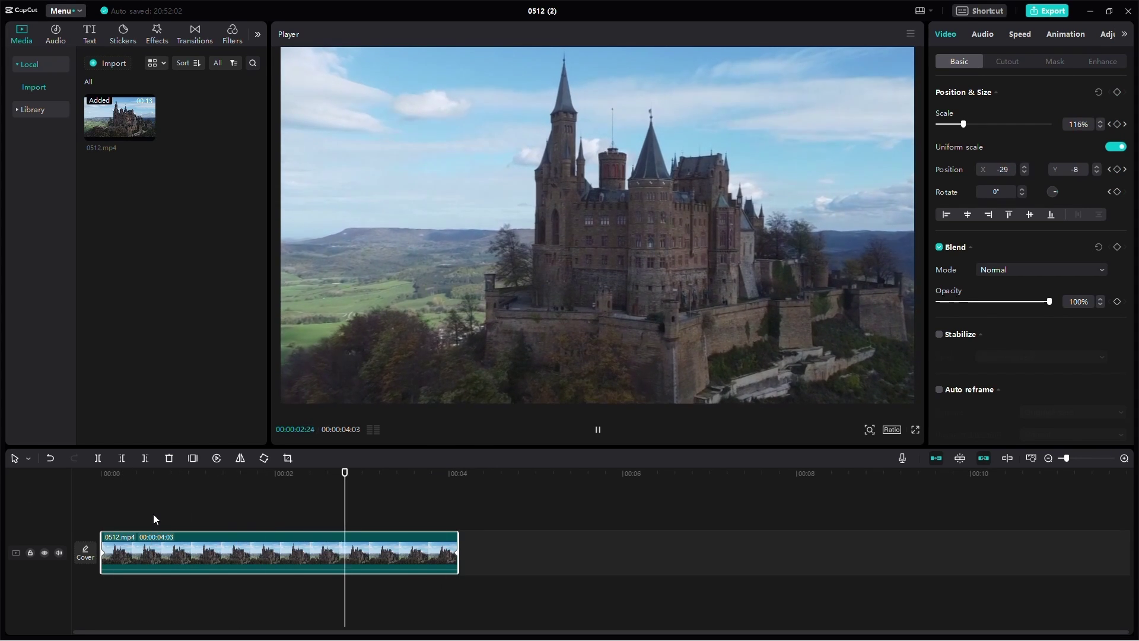
# Reverse the castle clip and play the reversed version from the start
pyautogui.rightClick(254, 561)
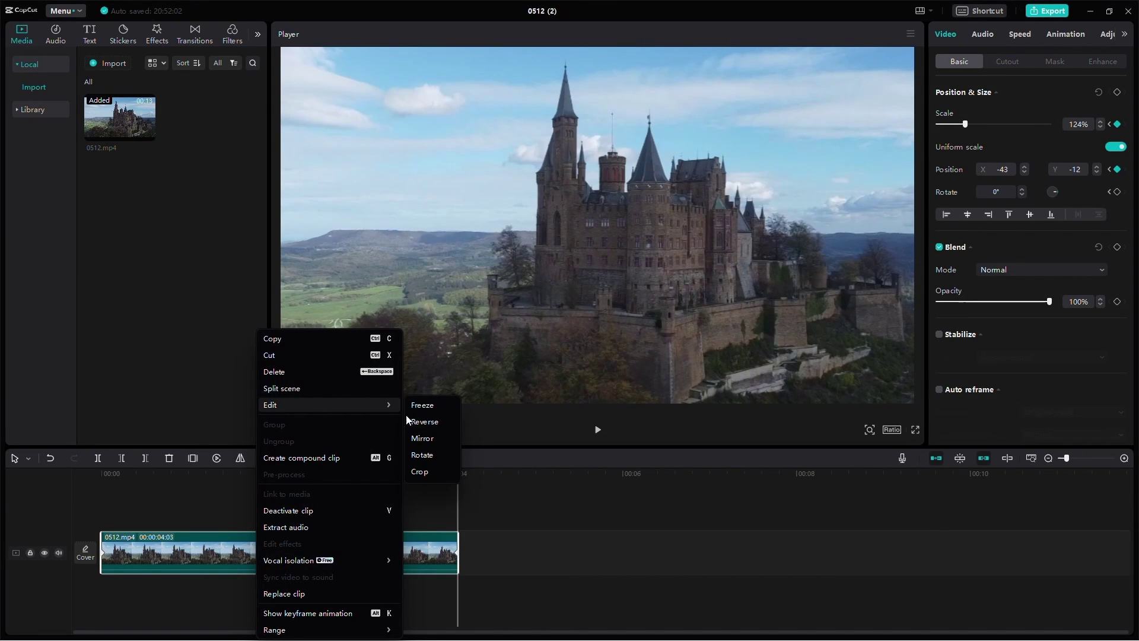
pyautogui.click(423, 414)
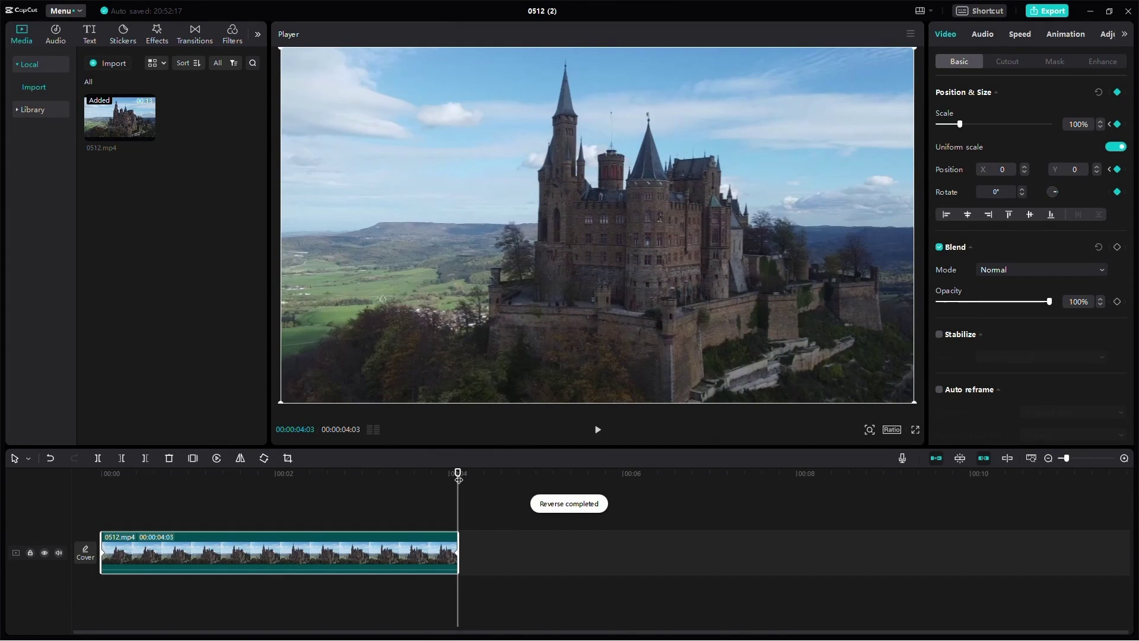
pyautogui.click(107, 472)
pyautogui.press('space')
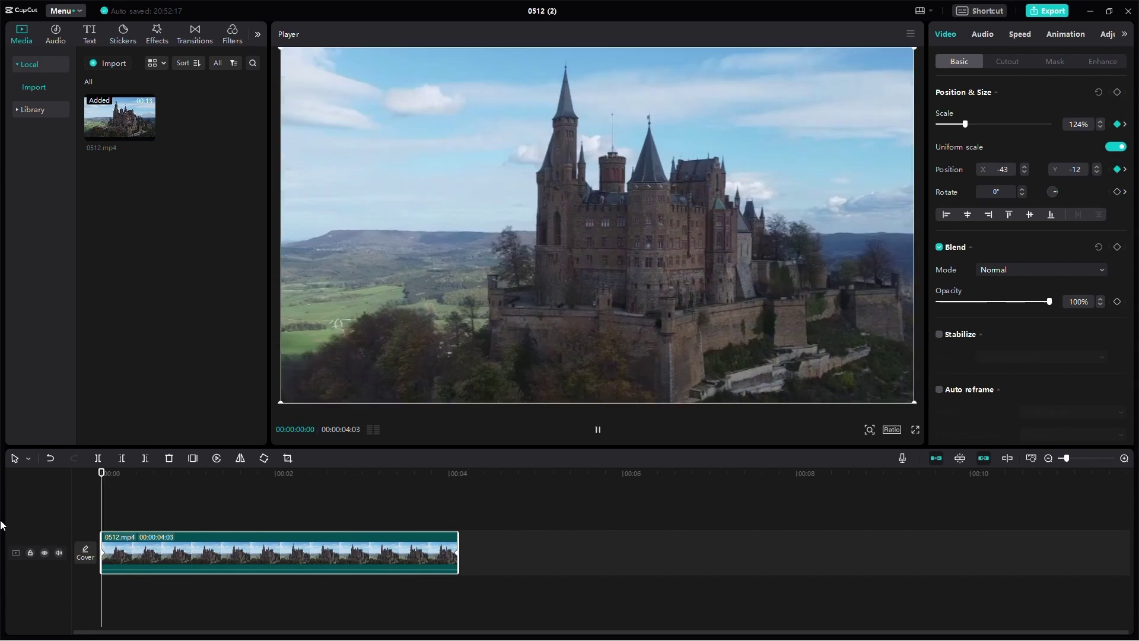
pyautogui.press('space')
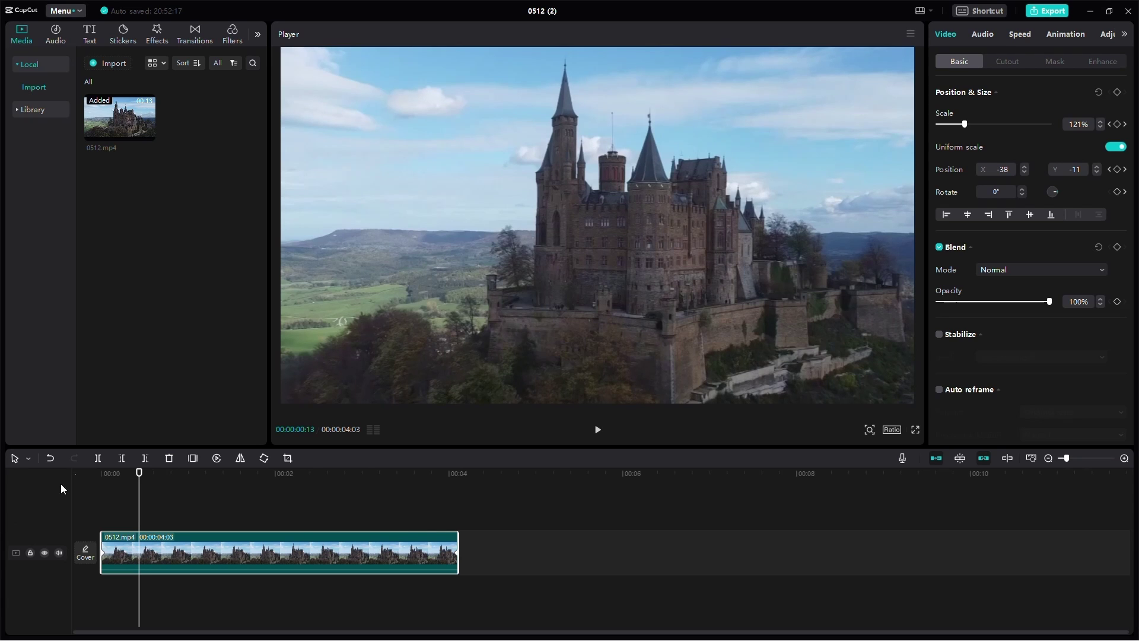